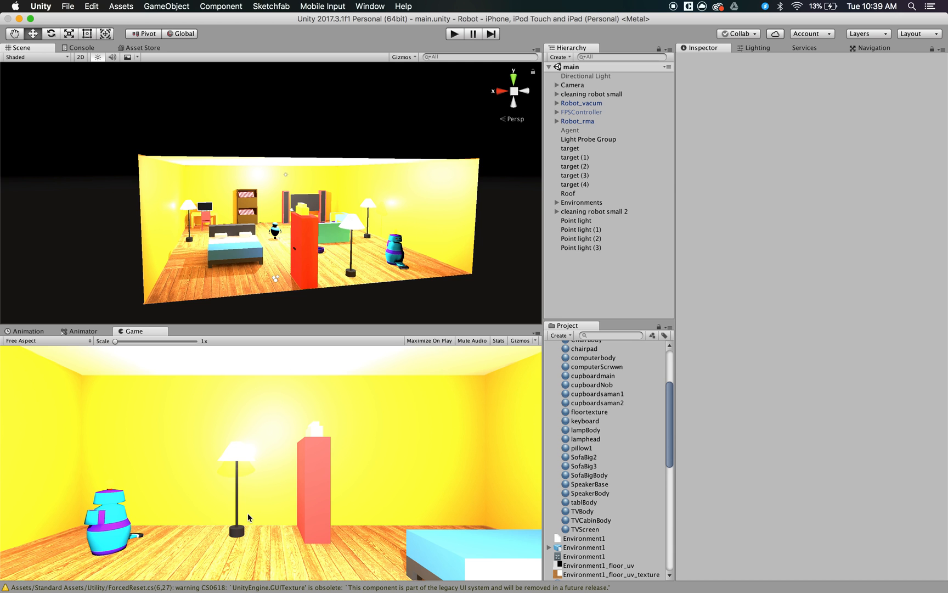
Switch to Chrome, load developer.apple.com and open the account sign-in page
mouse_move(231, 577)
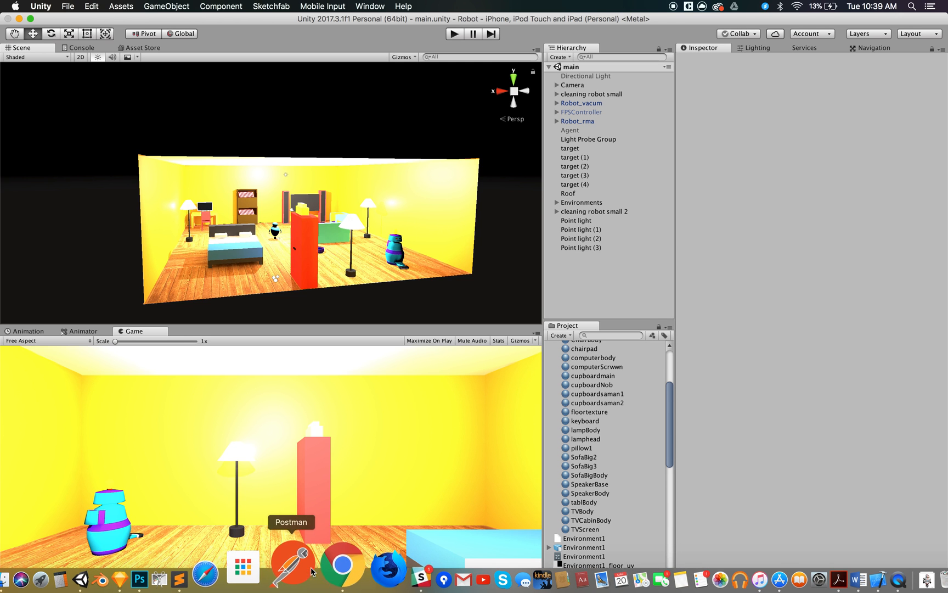
left_click(329, 566)
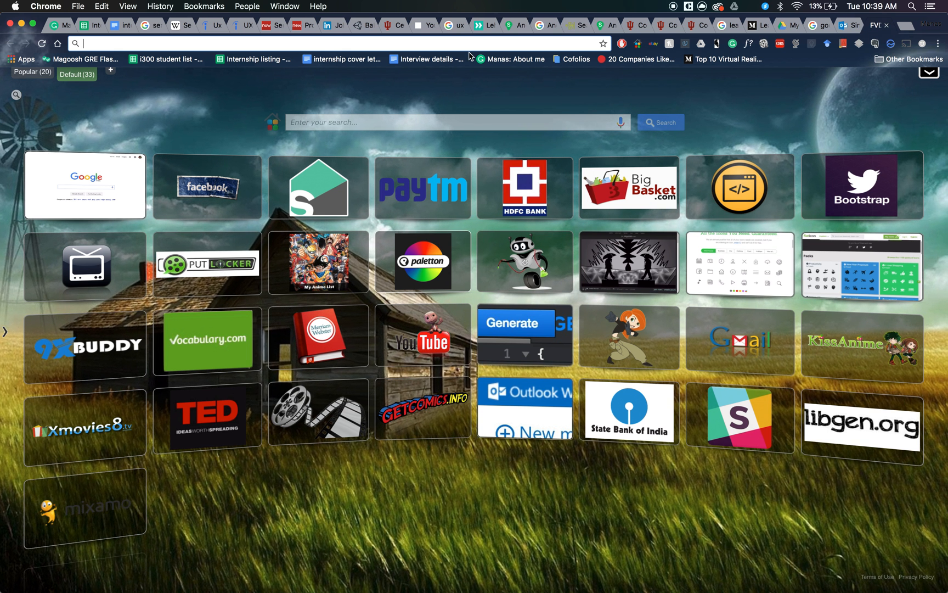
type("dev")
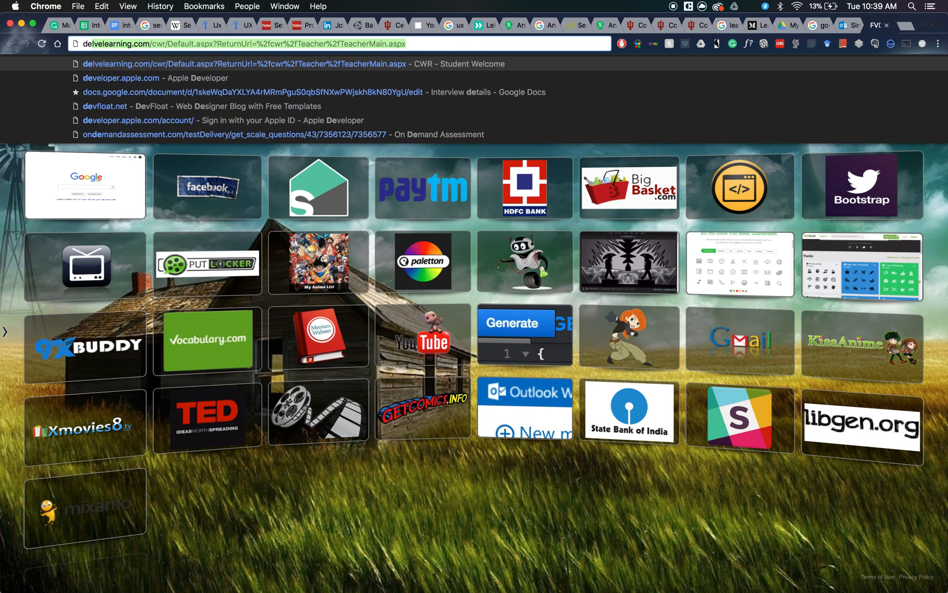
key("Return")
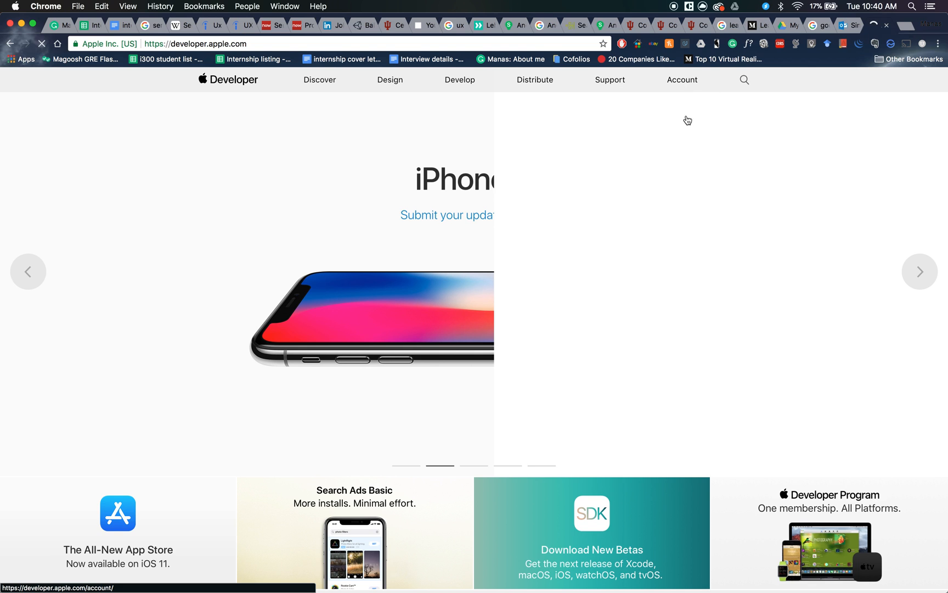
left_click(682, 83)
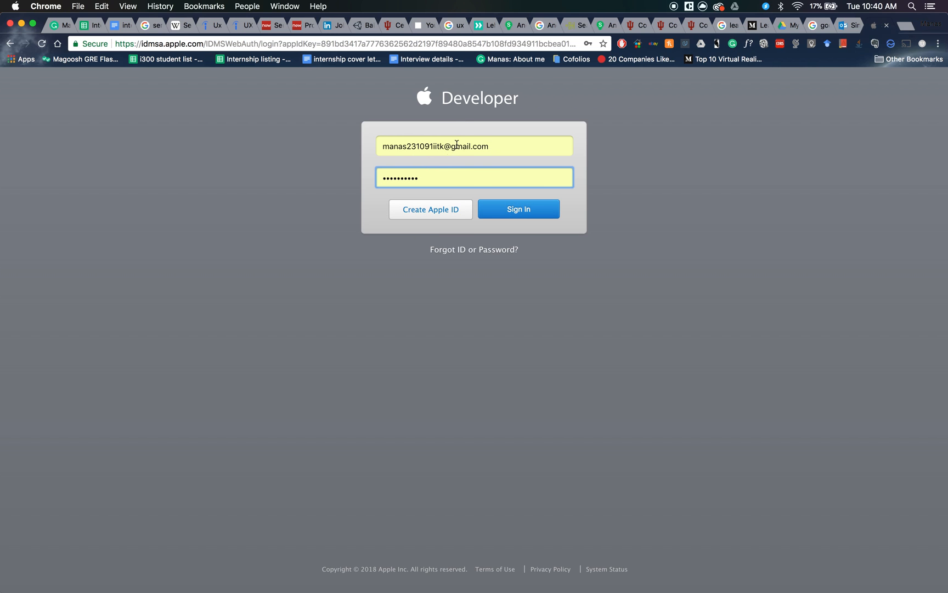
Switch to the App Store and look at the Xcode entry in the "x code" search results
mouse_move(306, 591)
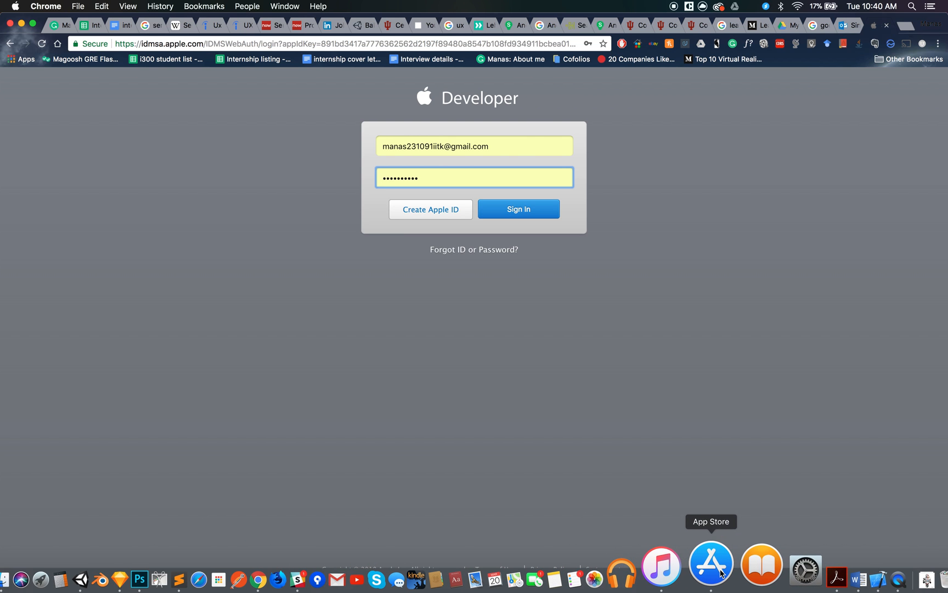
left_click(720, 573)
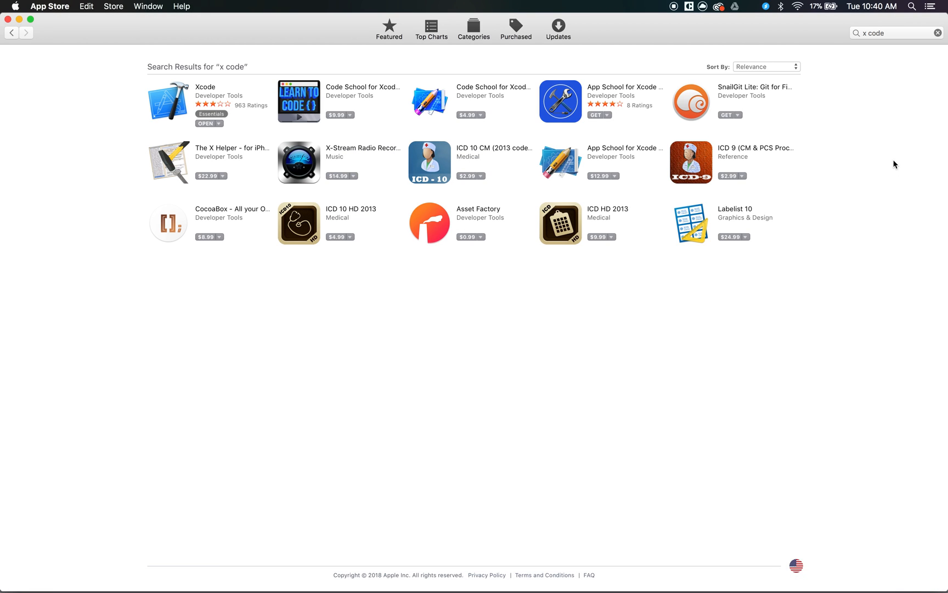
left_click(886, 34)
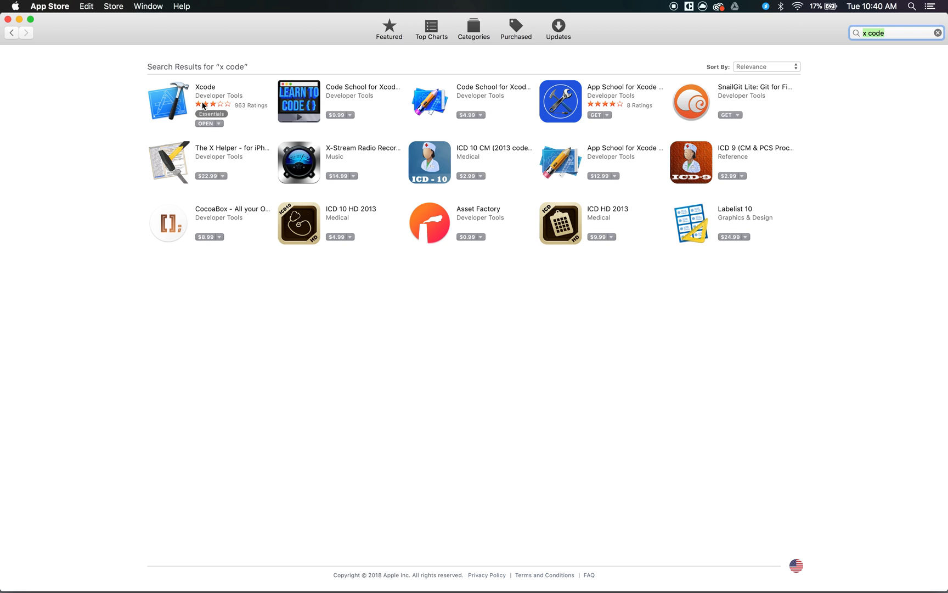
Switch back to Unity and open the project's build settings
mouse_move(149, 591)
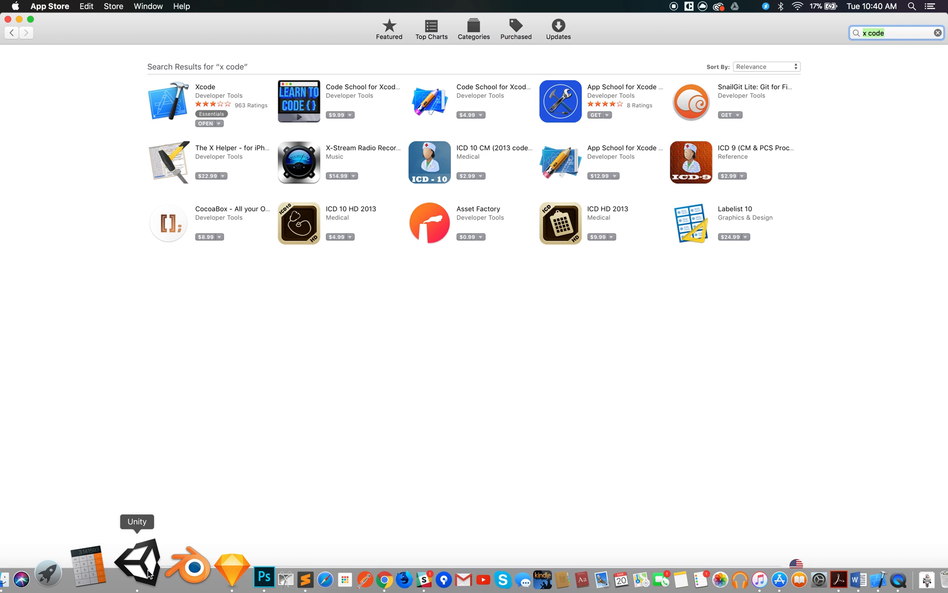
left_click(148, 574)
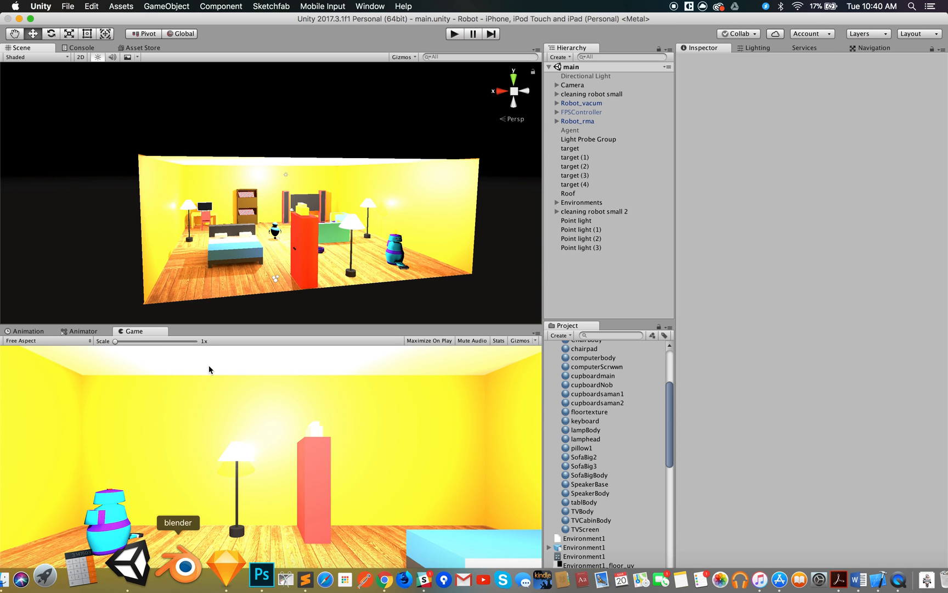
left_click(70, 10)
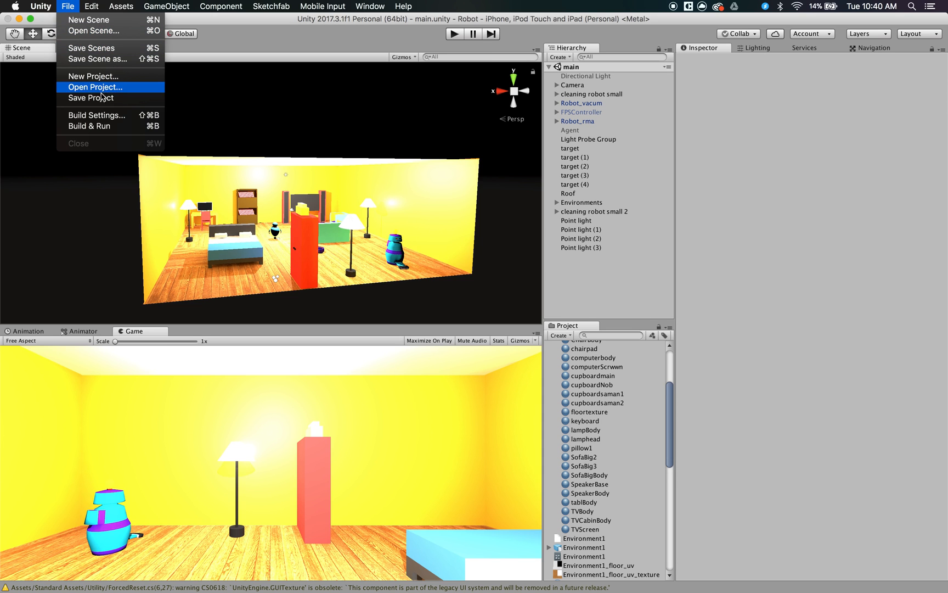
left_click(106, 116)
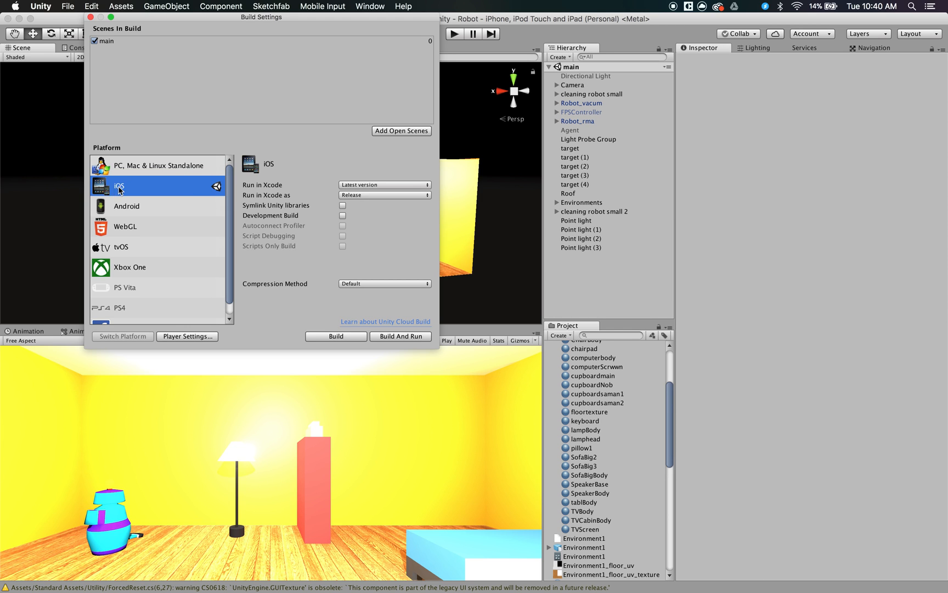
Compare the build options for the PC, Mac & Linux Standalone, Xbox One and iOS platforms, ending with iOS selected
left_click(186, 170)
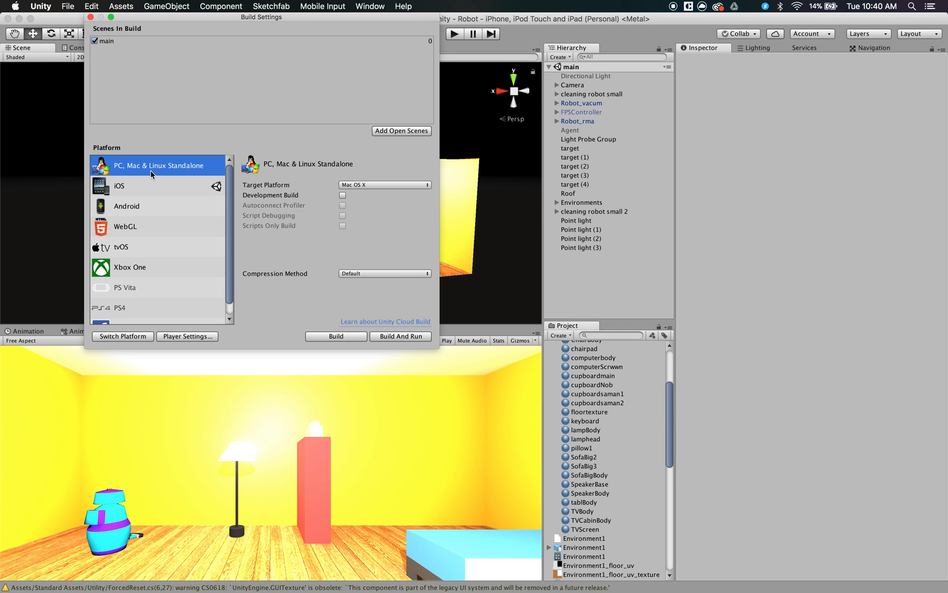
left_click(162, 189)
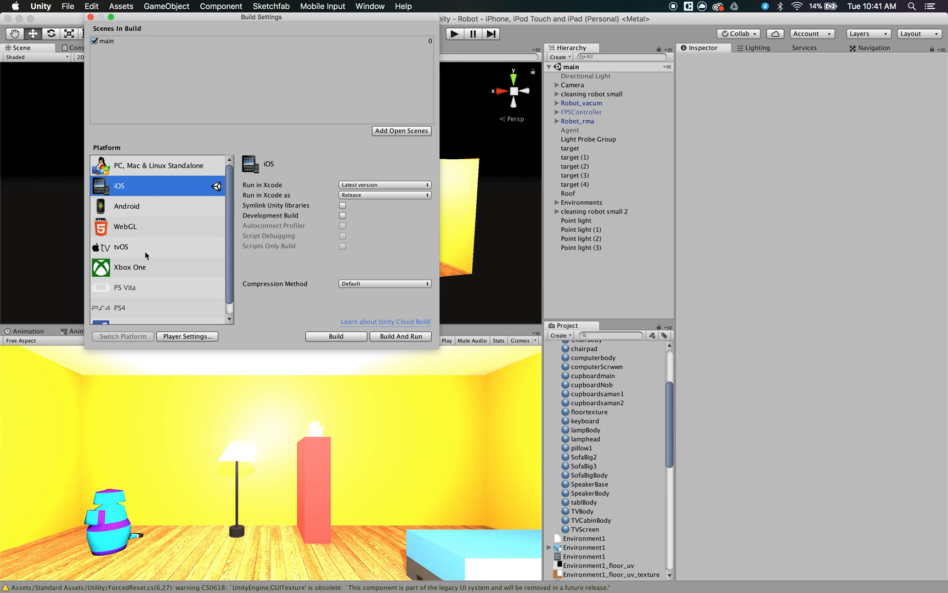
left_click(120, 271)
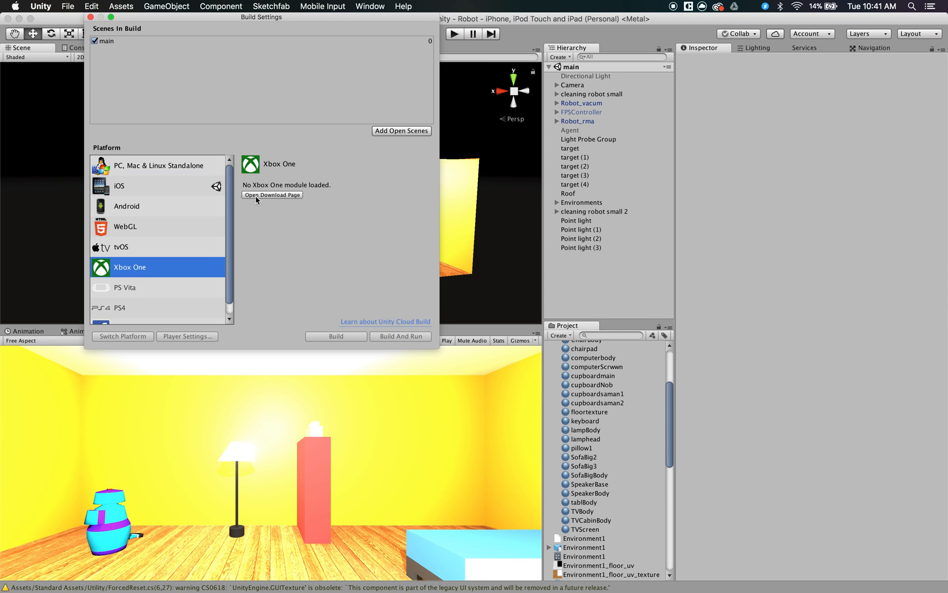
left_click(174, 190)
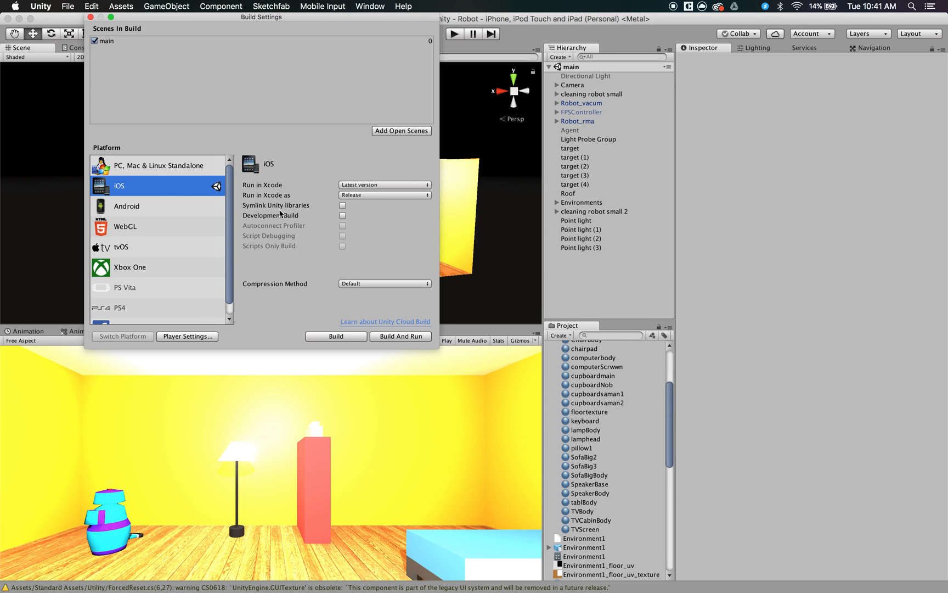
left_click(180, 268)
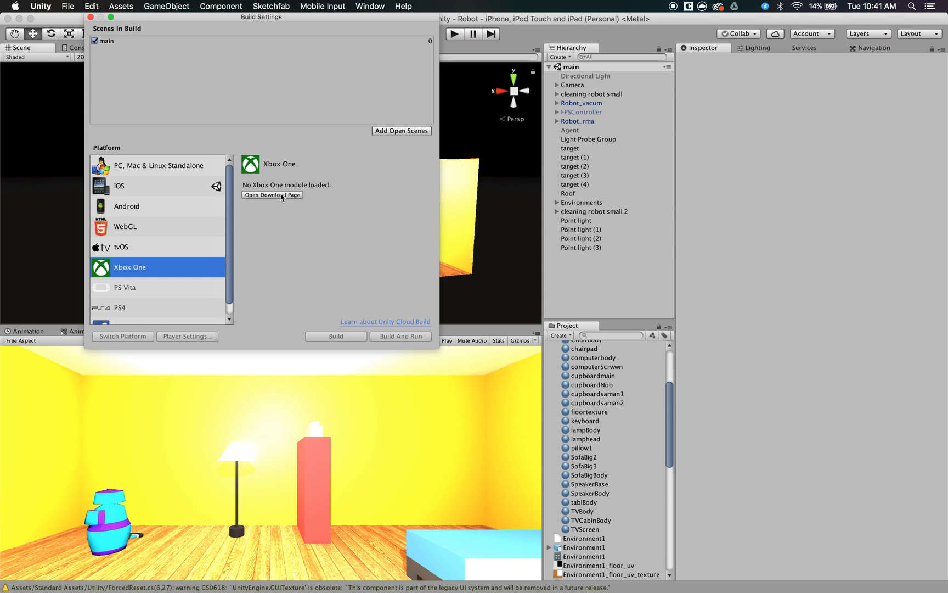
left_click(176, 190)
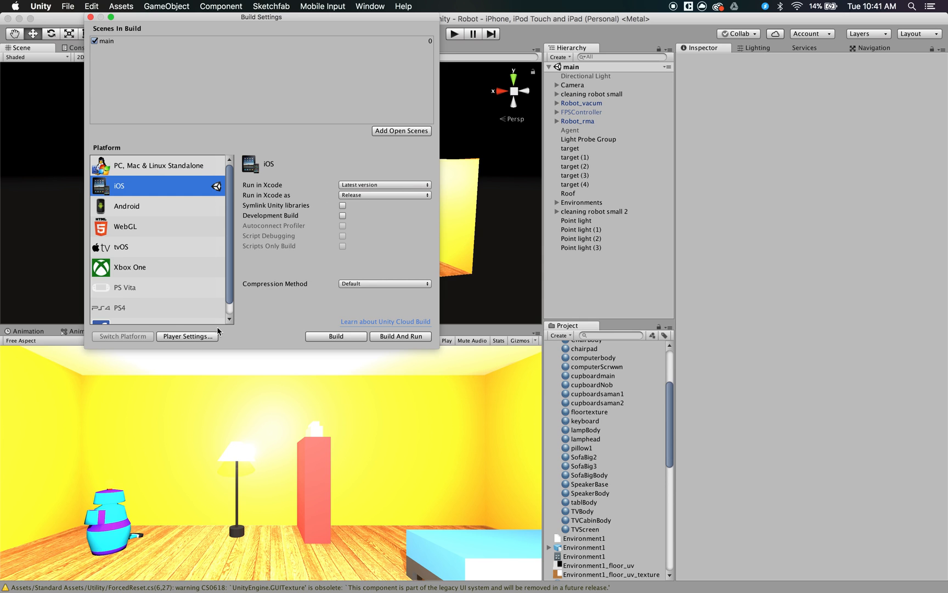
Open the iOS player settings and examine the parts of the bundle identifier under Other Settings
left_click(188, 336)
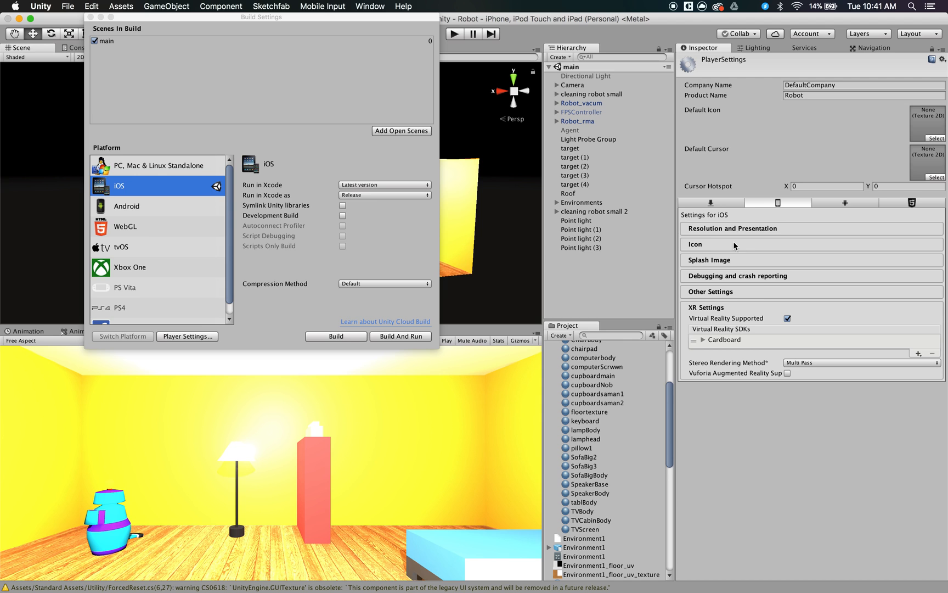
left_click(726, 294)
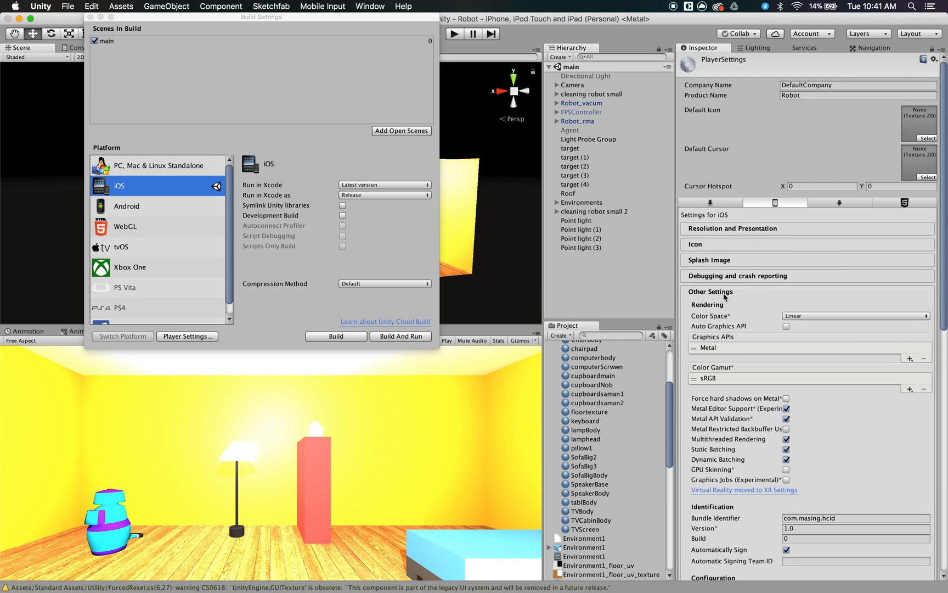
scroll(760, 321, "down", 2)
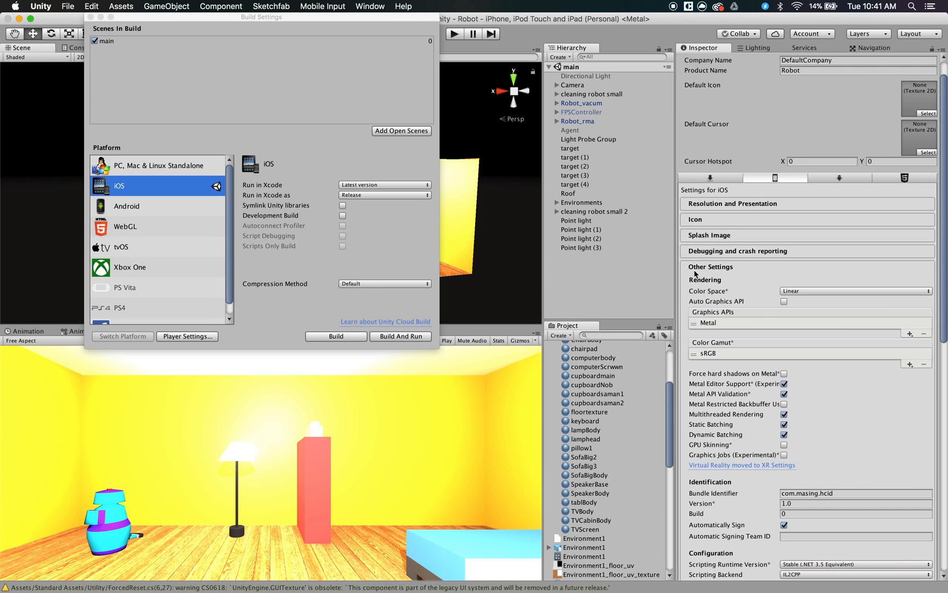
scroll(749, 351, "down", 6)
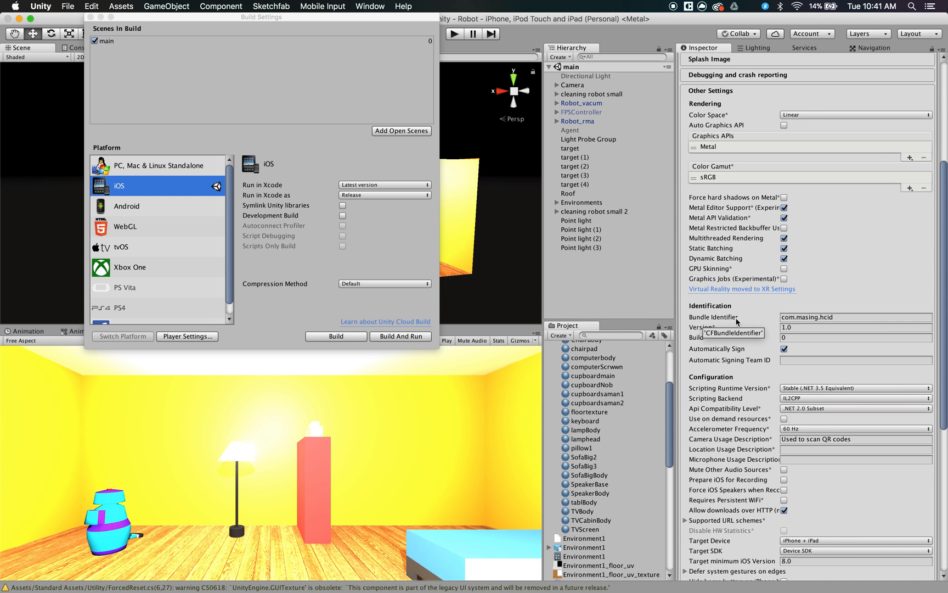
left_click(782, 317)
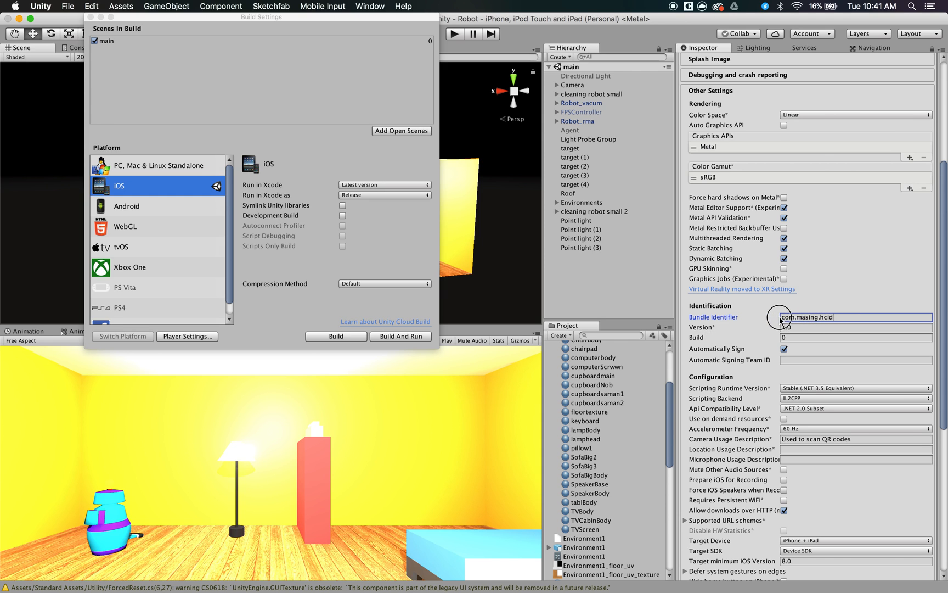
left_click(844, 318)
double_click(809, 318)
double_click(827, 318)
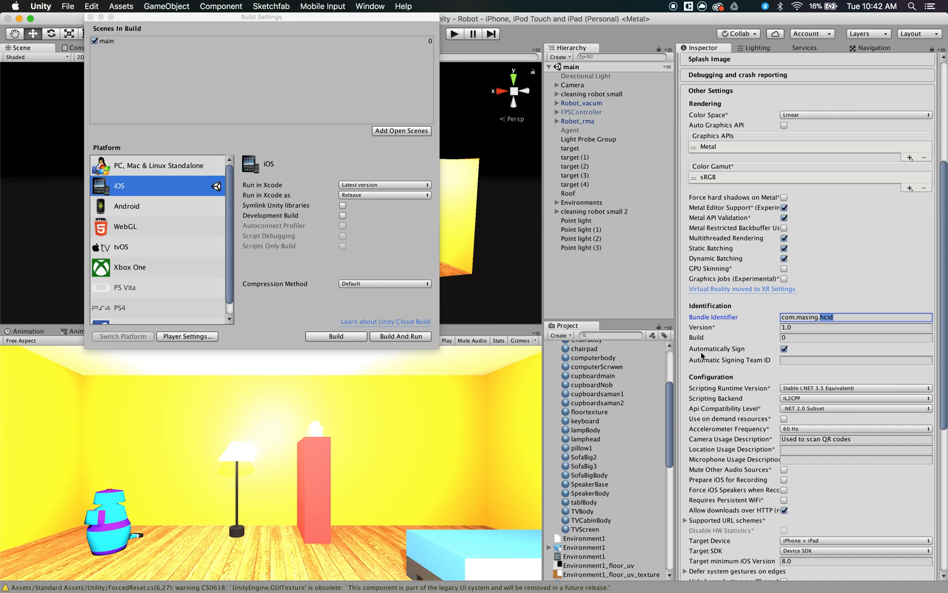
In the XR settings, turn Virtual Reality Supported off and on again and view the virtual reality SDKs that can be added
scroll(713, 362, "down", 10)
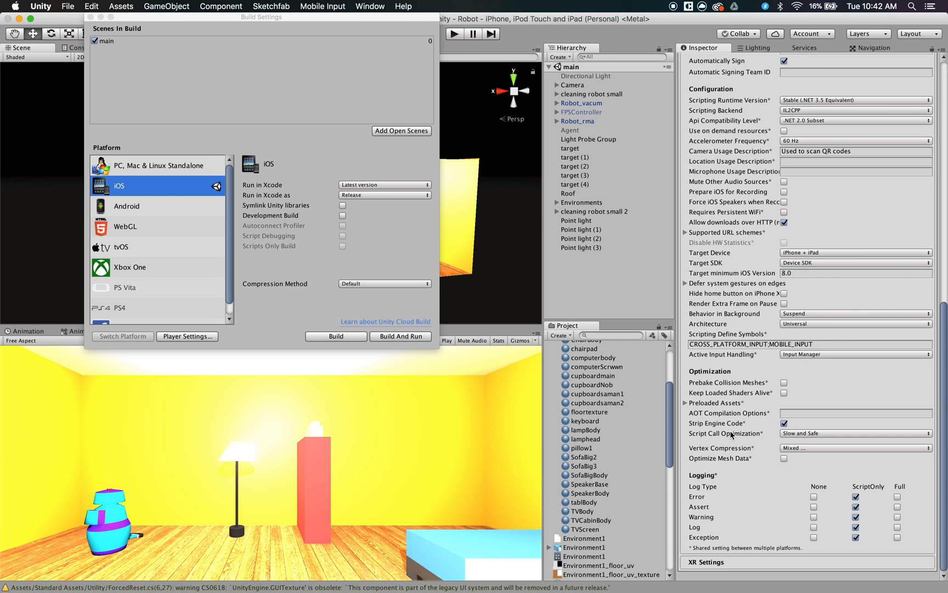
left_click(710, 564)
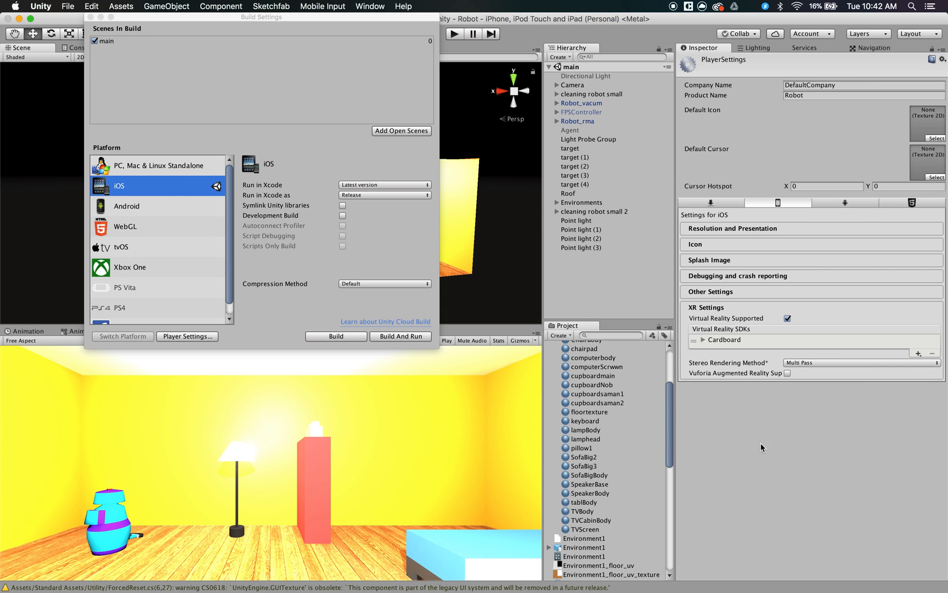
left_click(787, 319)
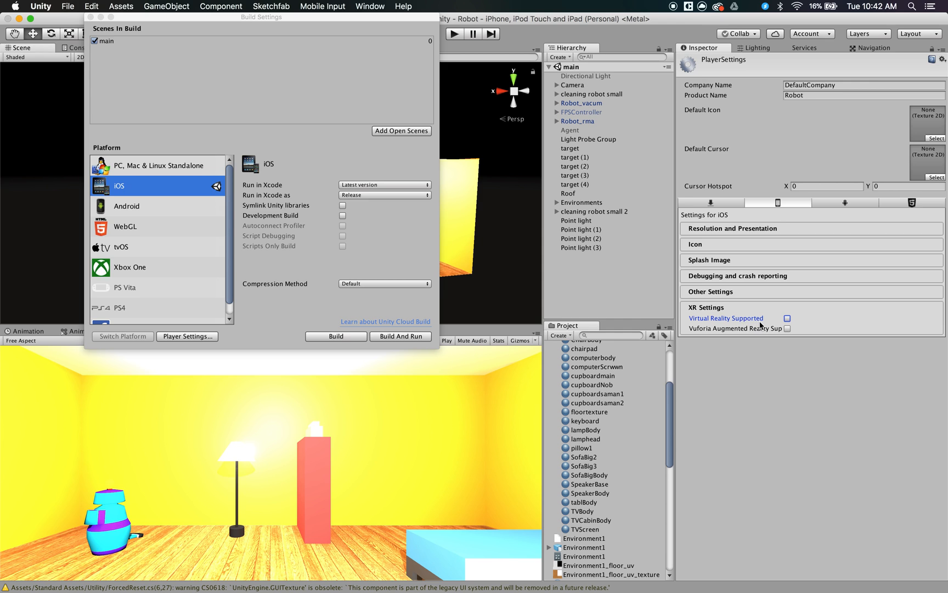
left_click(787, 319)
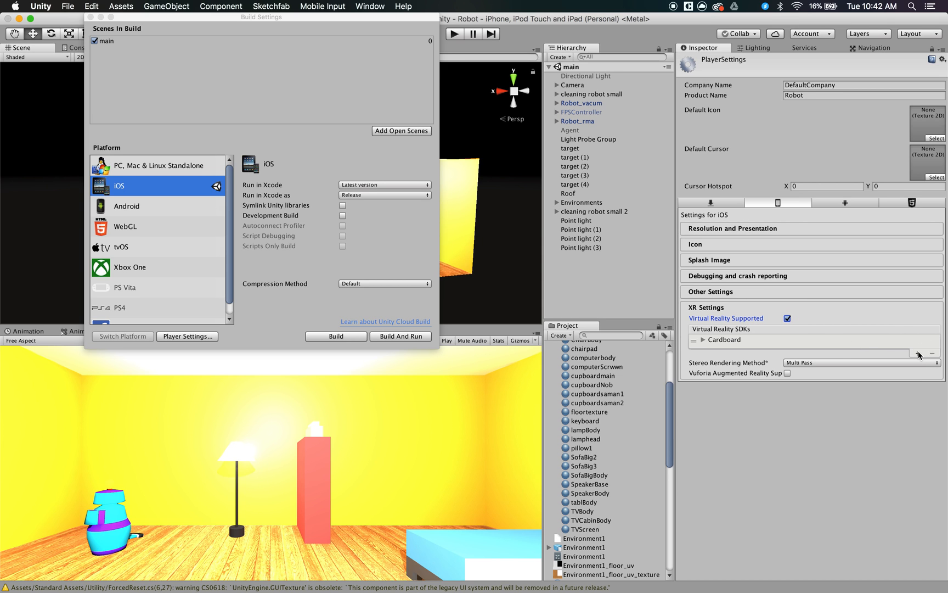
left_click(918, 353)
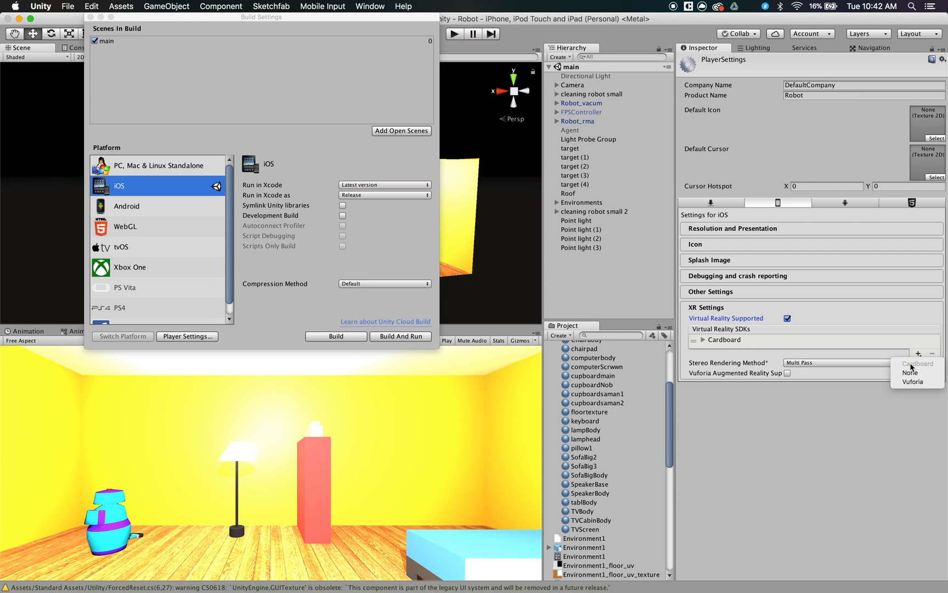
left_click(868, 407)
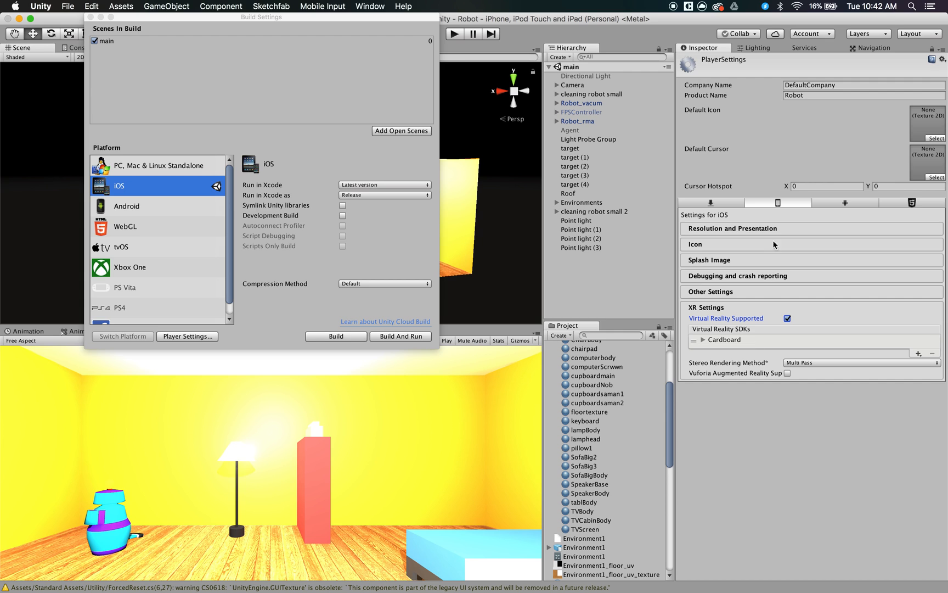
Start the iOS build with domesticRobot on the Desktop as the proposed save location
left_click(330, 337)
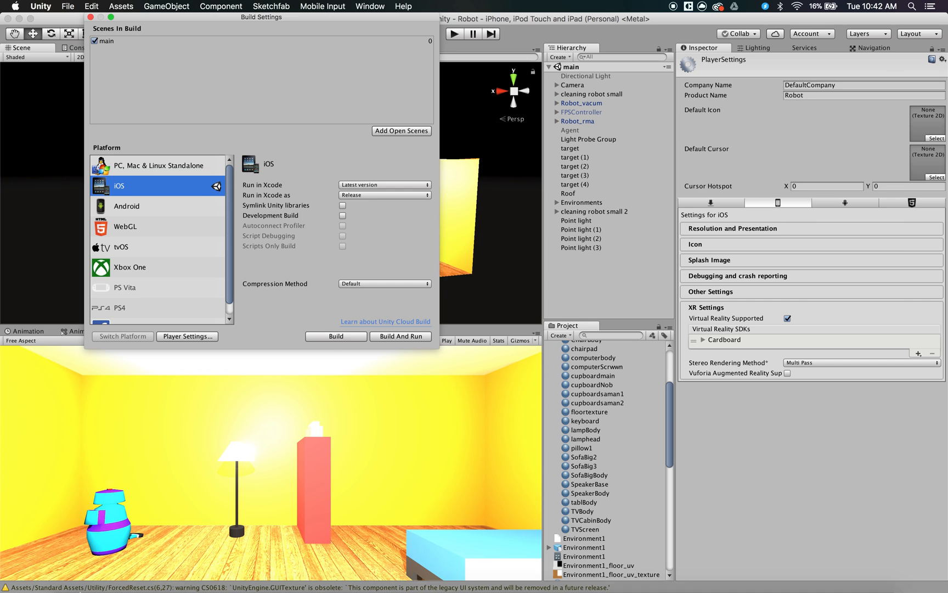
left_click(331, 338)
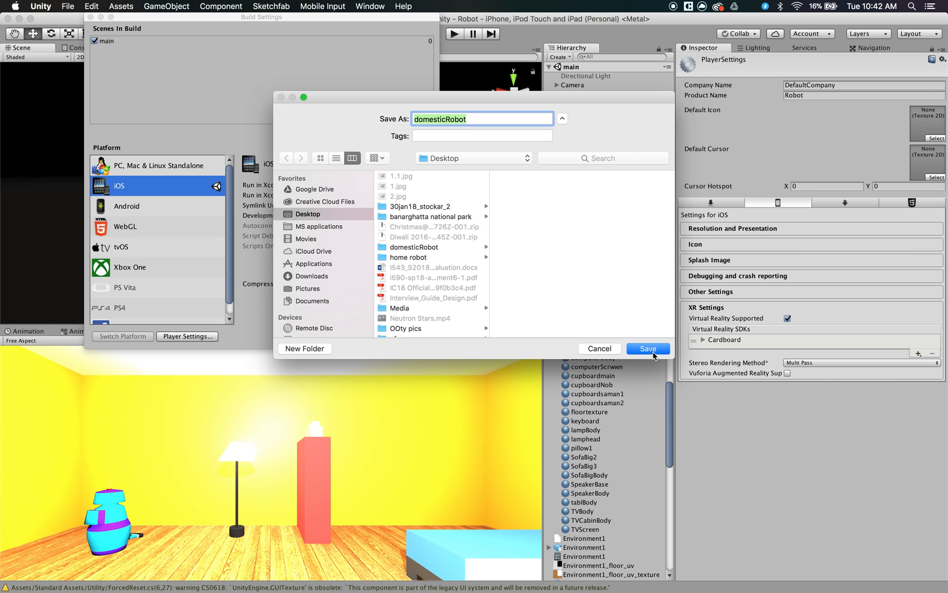
Switch to Finder and open the domesticRobot build folder on the Desktop
mouse_move(55, 591)
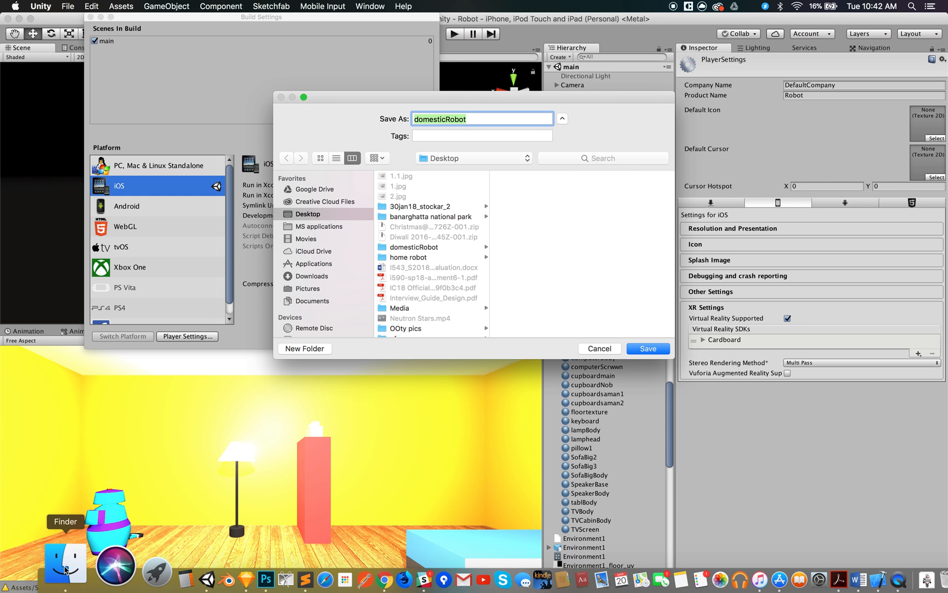
left_click(64, 570)
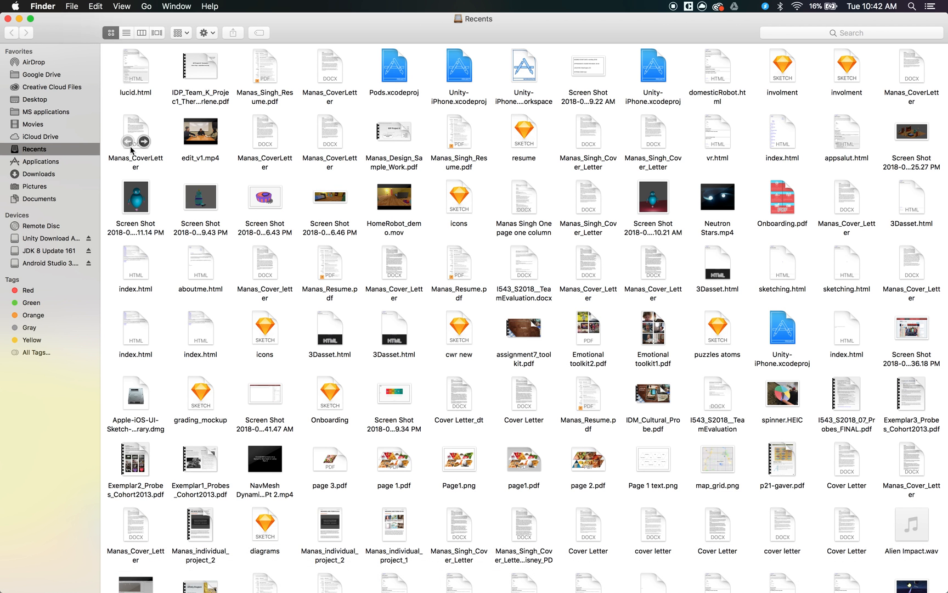
left_click(38, 99)
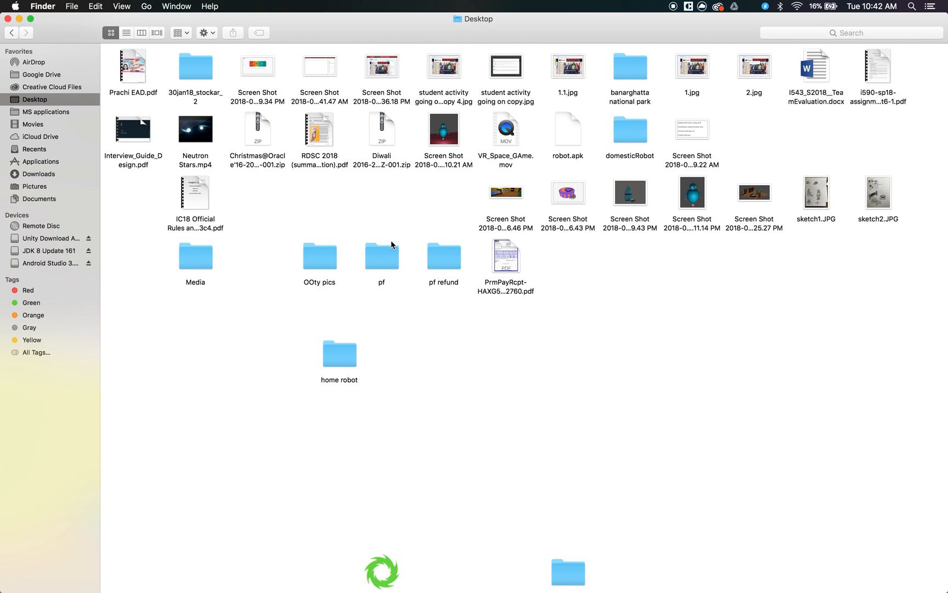
double_click(626, 138)
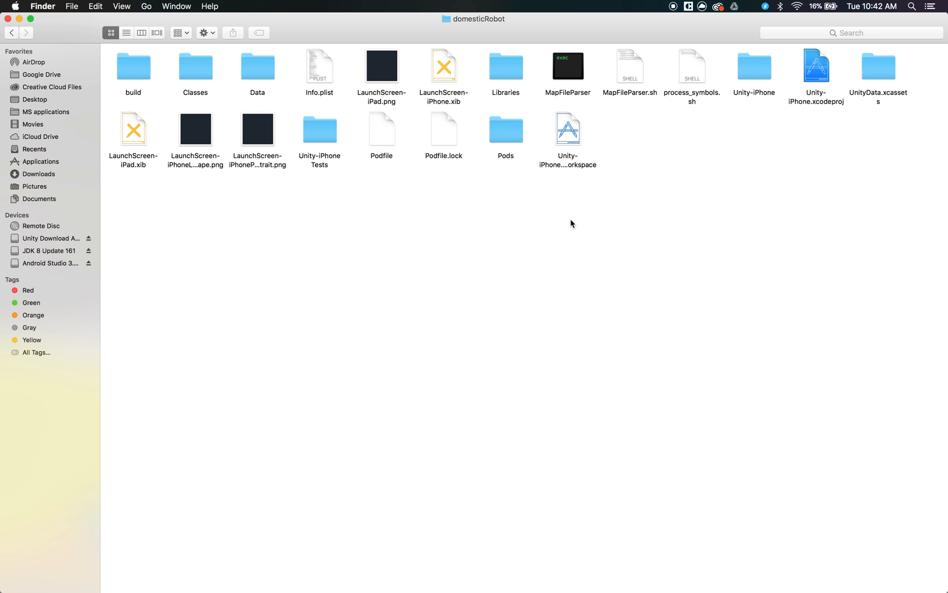
Open the Unity-iPhone.xcworkspace file from the domesticRobot folder in Xcode, leaving its file name unchanged
left_click(823, 98)
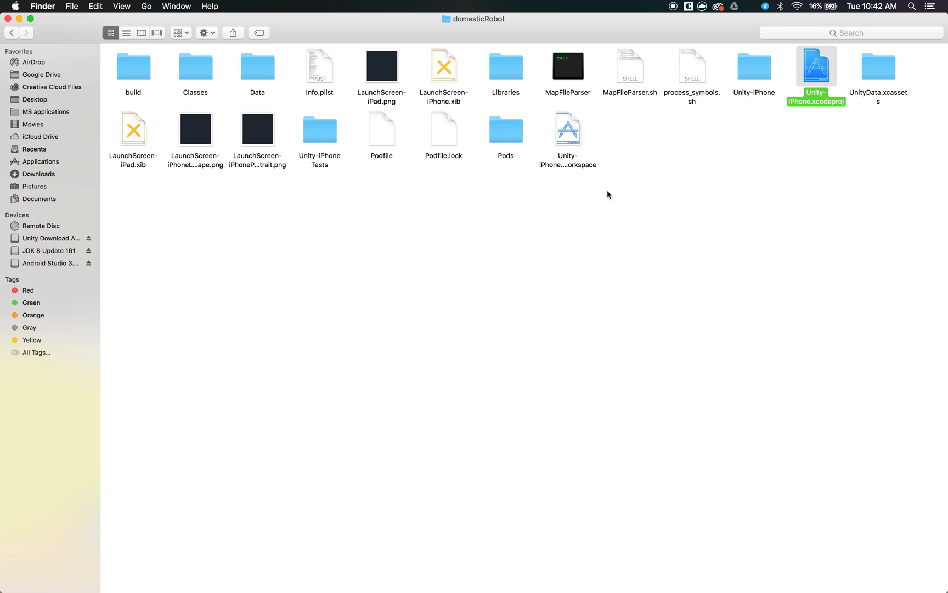
left_click(577, 168)
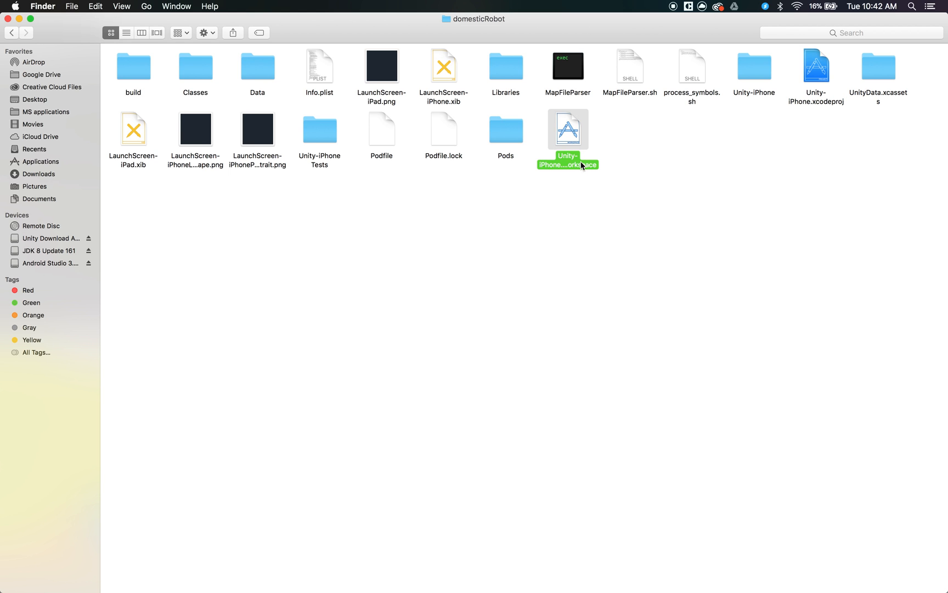
left_click(581, 165)
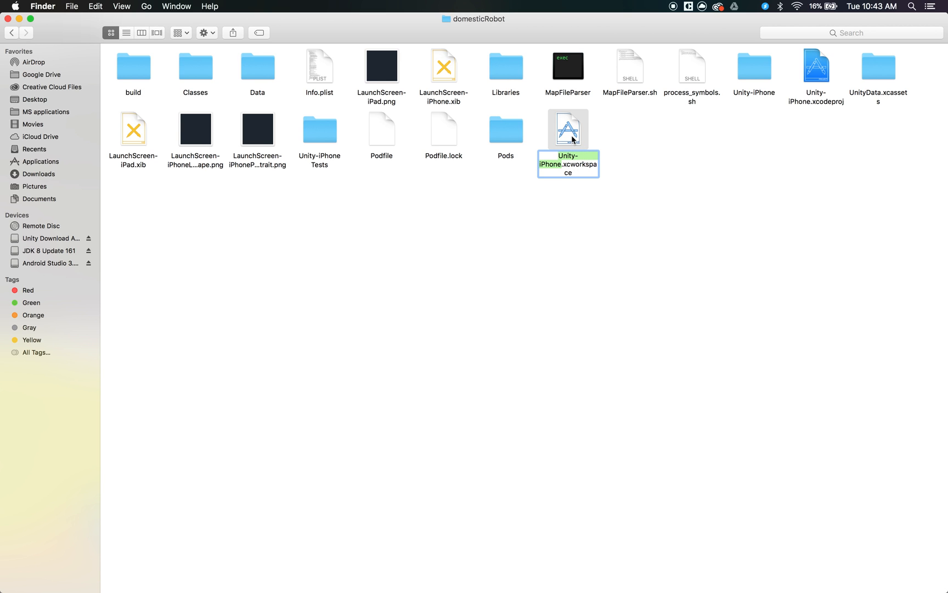
left_click(634, 140)
double_click(576, 135)
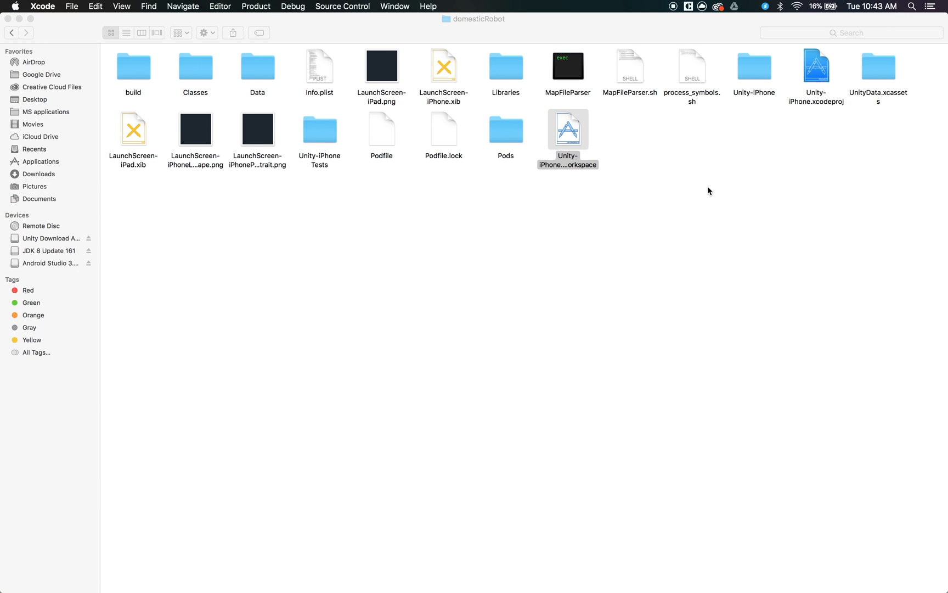
left_click_drag(630, 60, 650, 28)
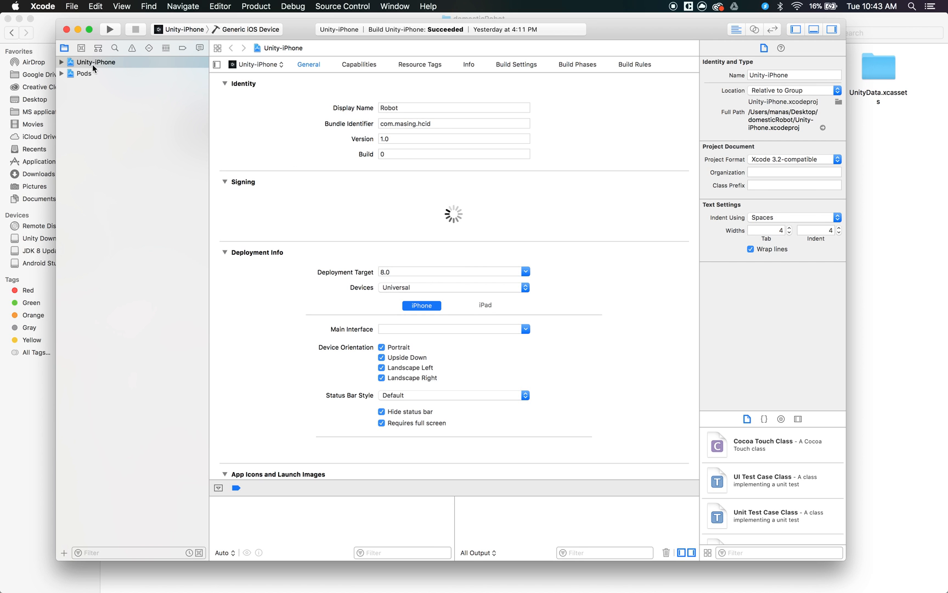
Select the Unity-iPhone project in the workspace and choose the developer's Personal Team as its signing team
left_click(97, 62)
left_click(94, 62)
key("Return")
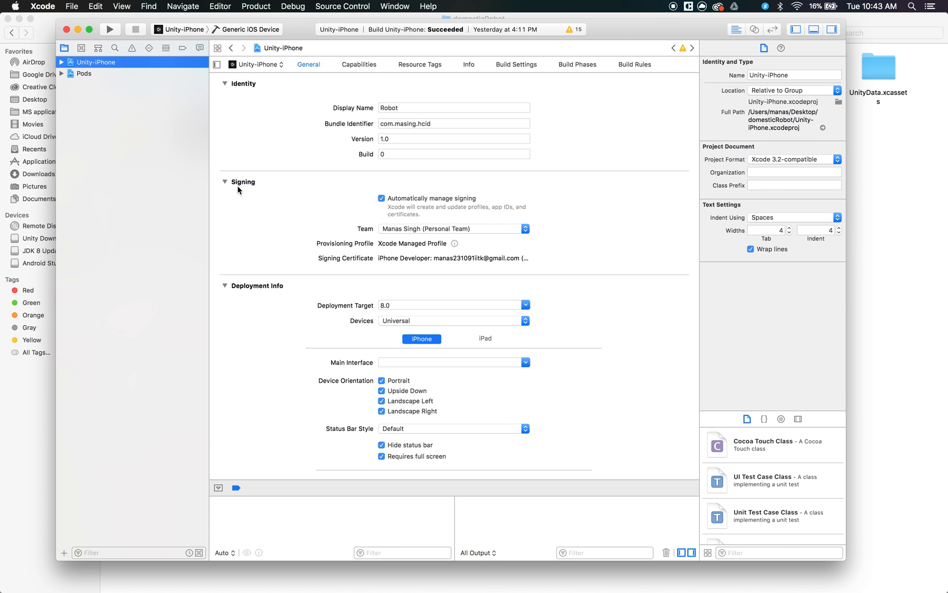
left_click(522, 227)
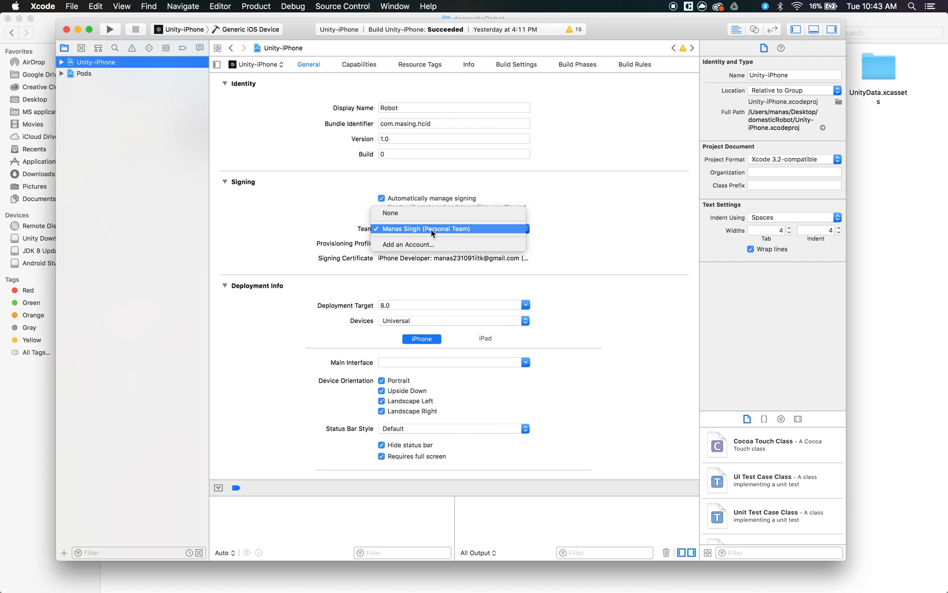
left_click(403, 228)
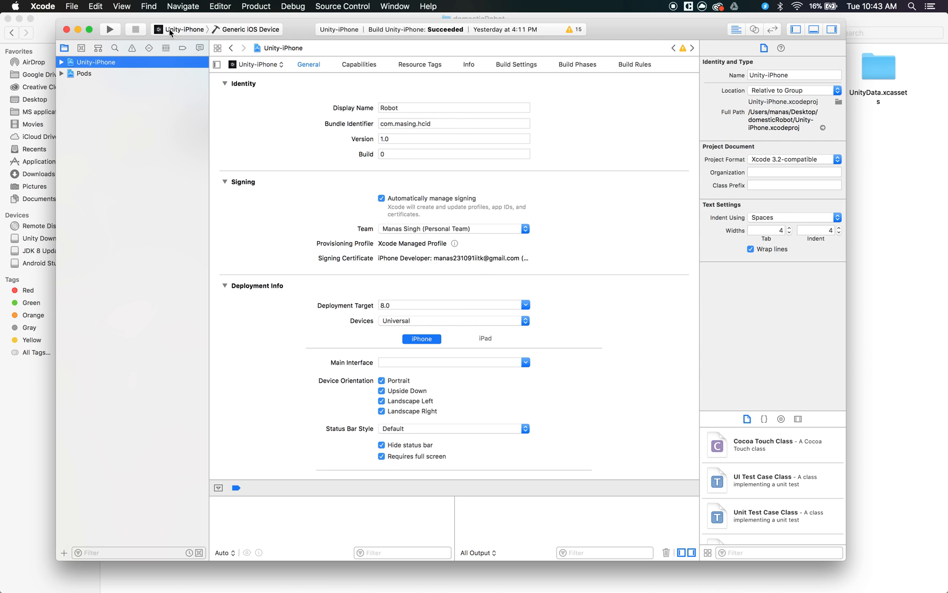
Set the run destination of the Unity-iPhone scheme to the developer's own iPhone instead of Generic iOS Device
left_click(201, 33)
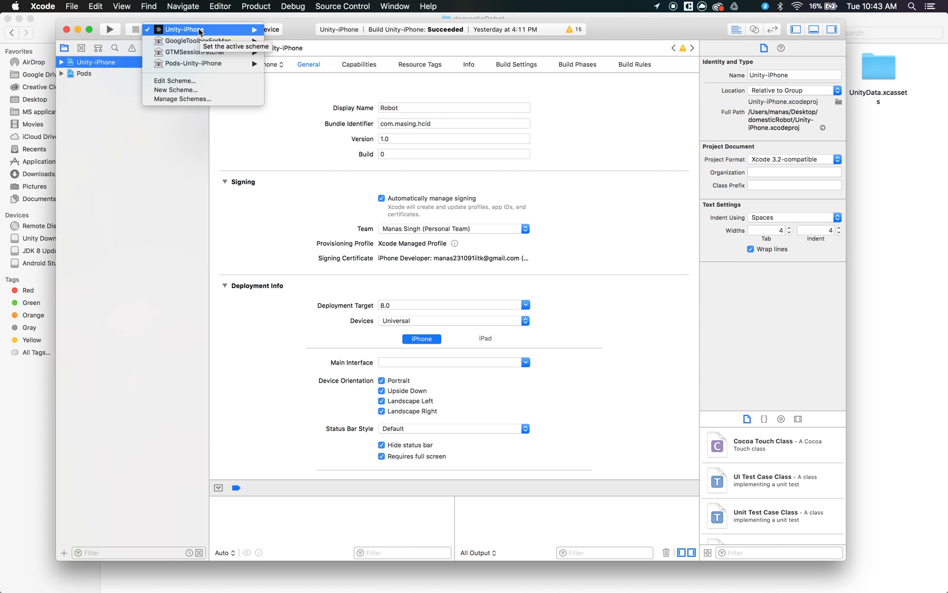
mouse_move(239, 30)
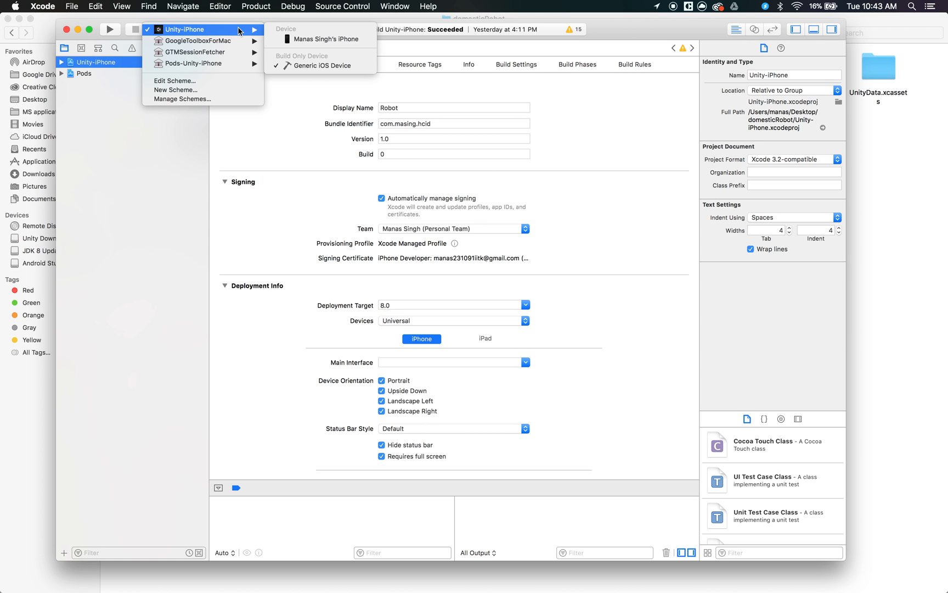
left_click(314, 39)
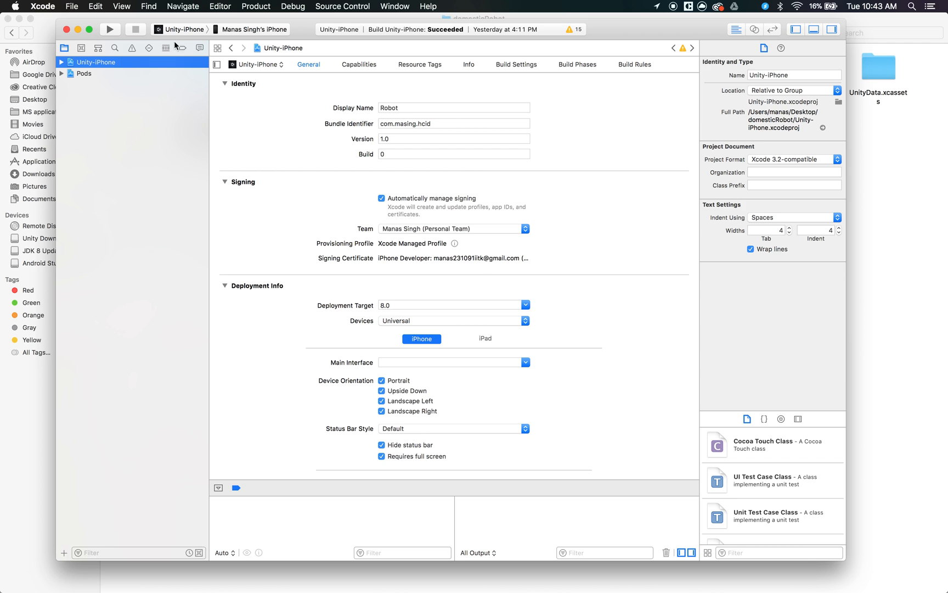